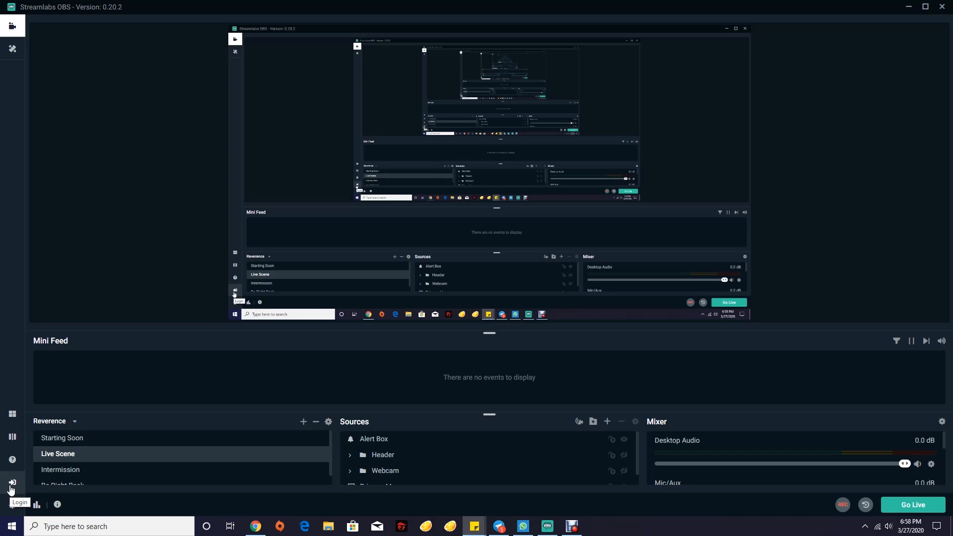
# Open the Connect screen from the Login icon in the left sidebar
pyautogui.click(12, 483)
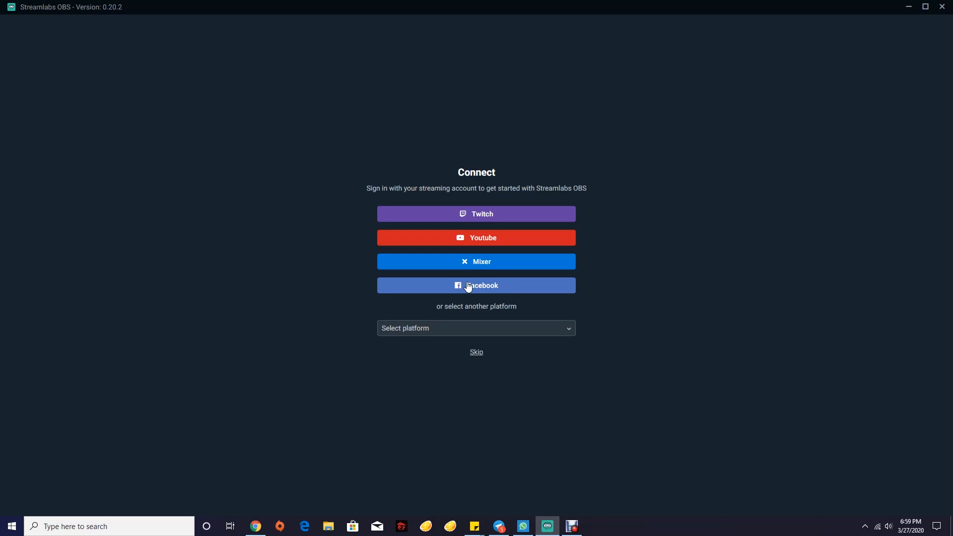
# Choose YouTube on the Connect screen to begin Google sign-in in the browser
pyautogui.click(522, 247)
# Pick the Google account and its brand YouTube channel to authorize Streamlabs
pyautogui.click(303, 527)
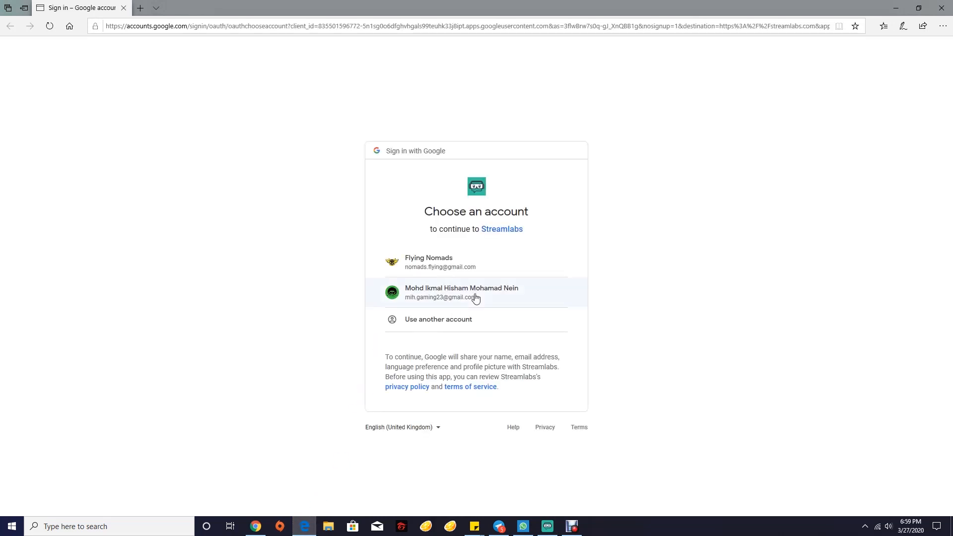
pyautogui.click(475, 298)
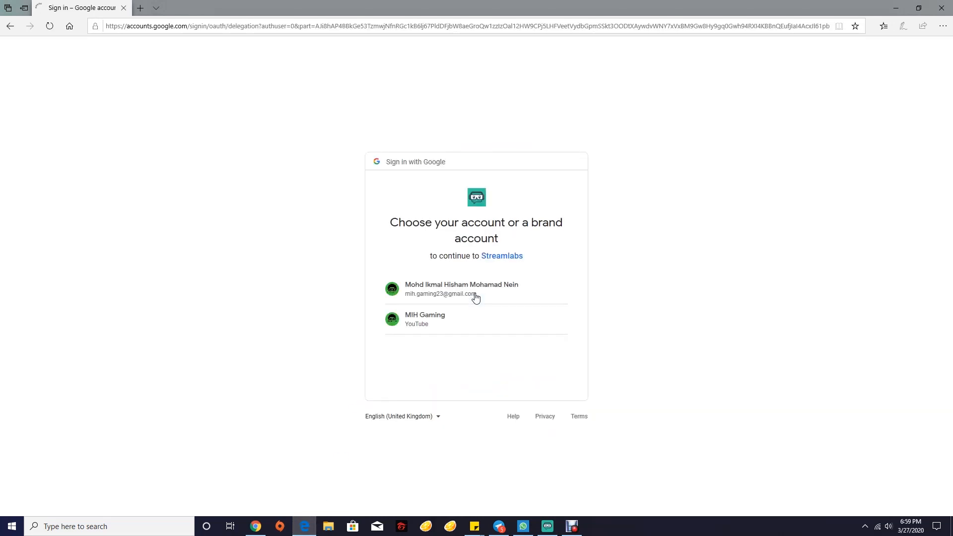
pyautogui.click(455, 321)
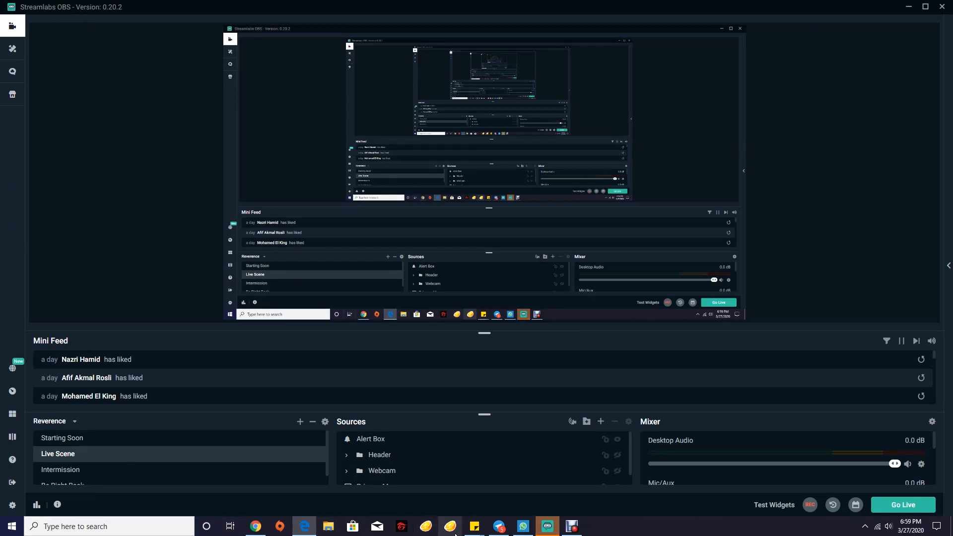
pyautogui.click(549, 526)
pyautogui.click(553, 530)
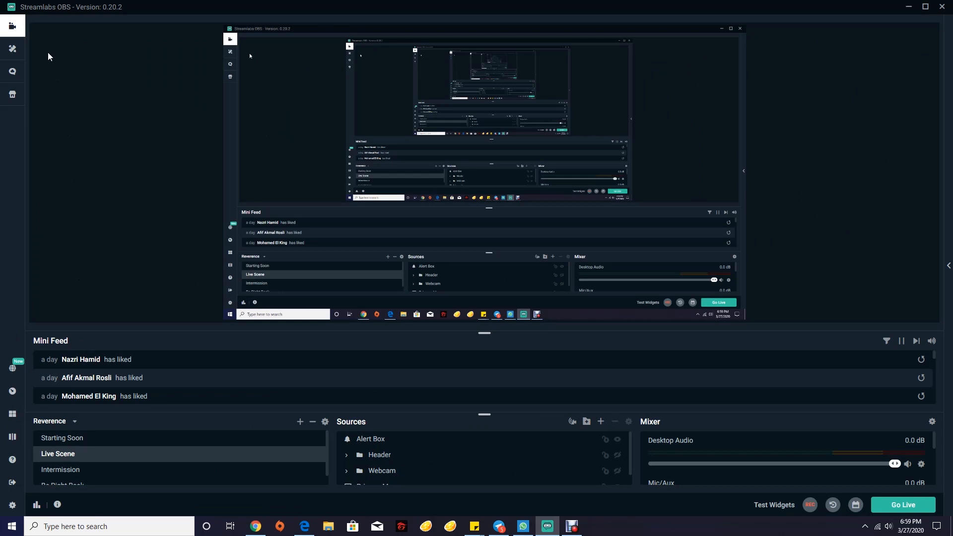
pyautogui.click(19, 99)
pyautogui.click(12, 28)
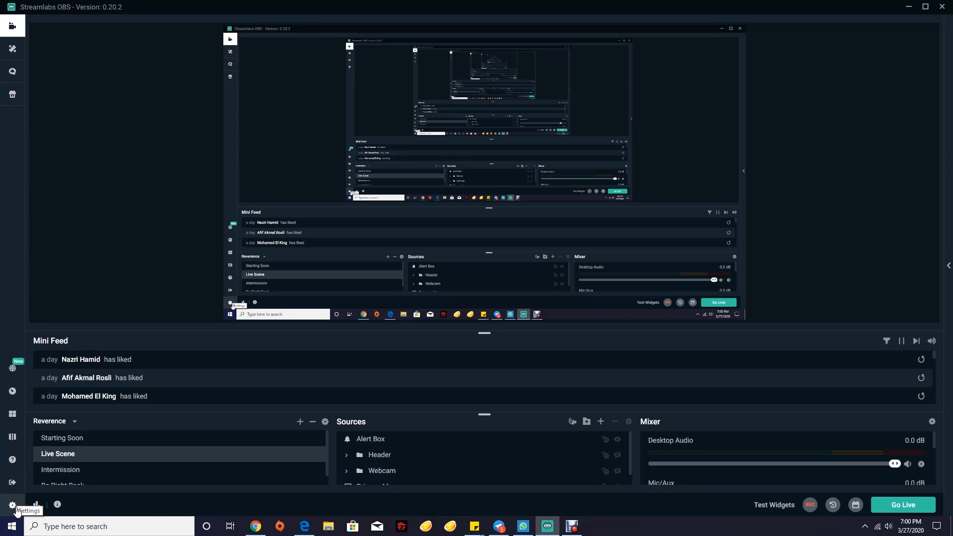
# Enable Multistream in Settings > Stream for YouTube and Facebook, then close Settings
pyautogui.click(15, 508)
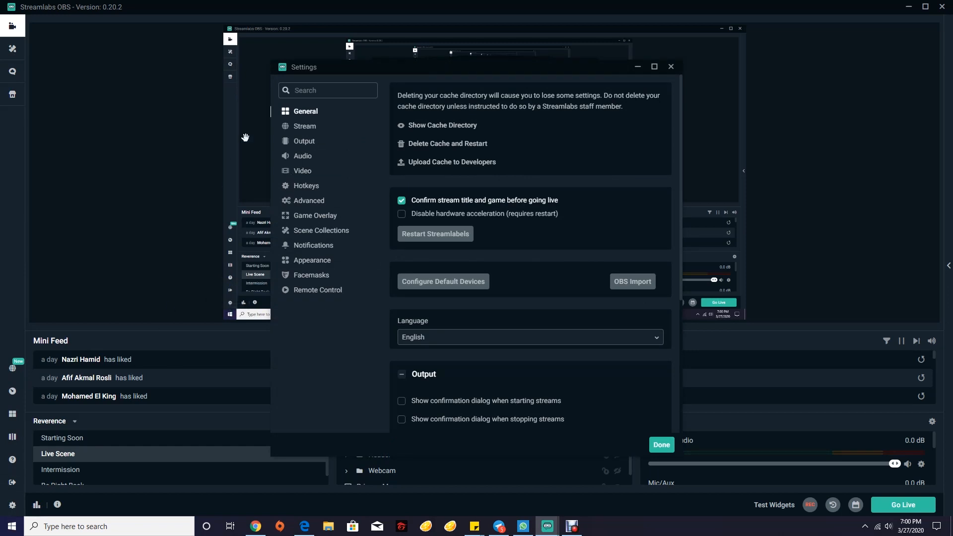
pyautogui.click(310, 131)
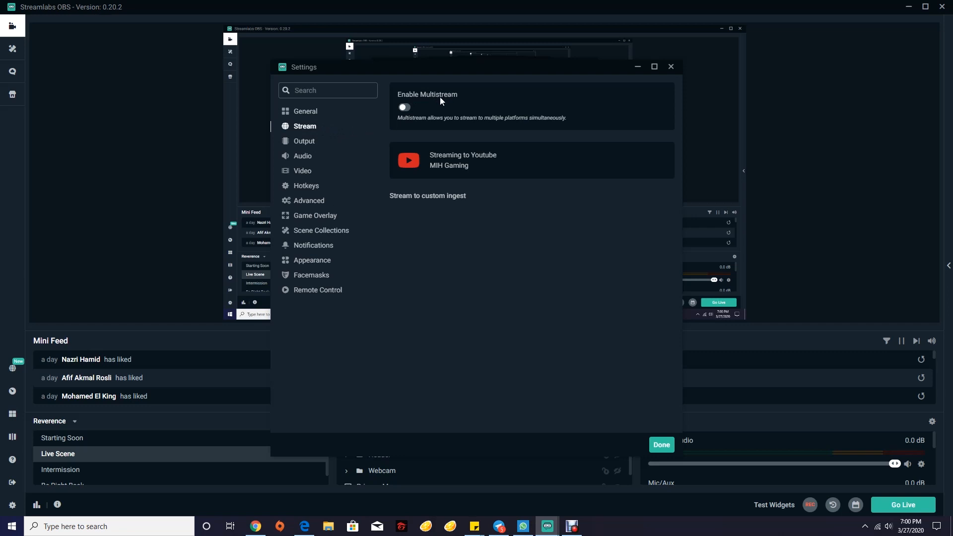
pyautogui.click(404, 107)
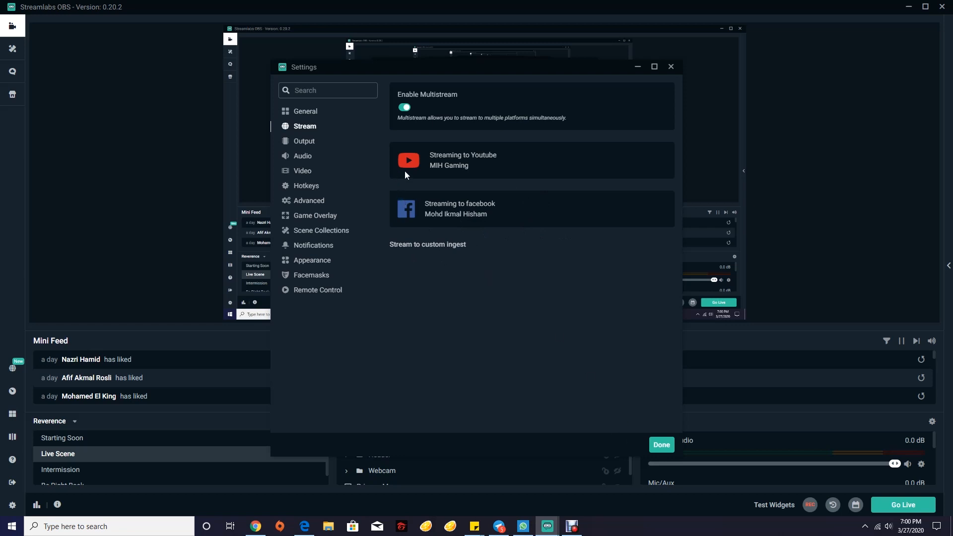
pyautogui.click(658, 447)
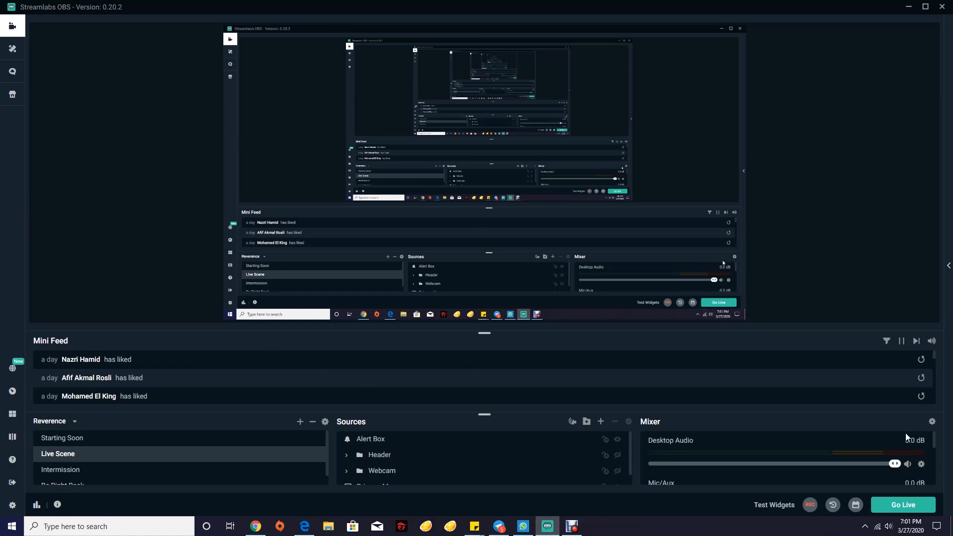
# Go live with a new YouTube event titled 'Test Multistream 0.2'
pyautogui.click(890, 505)
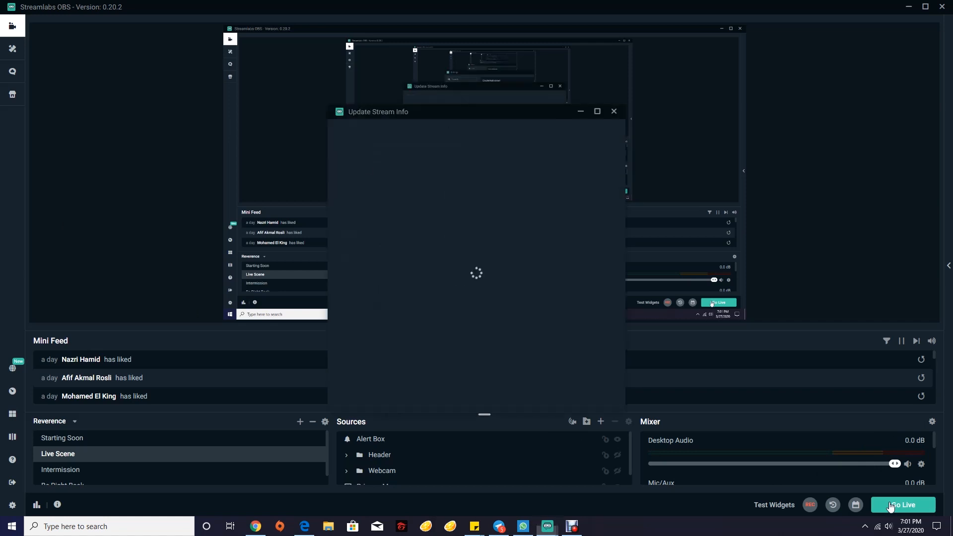
pyautogui.click(481, 155)
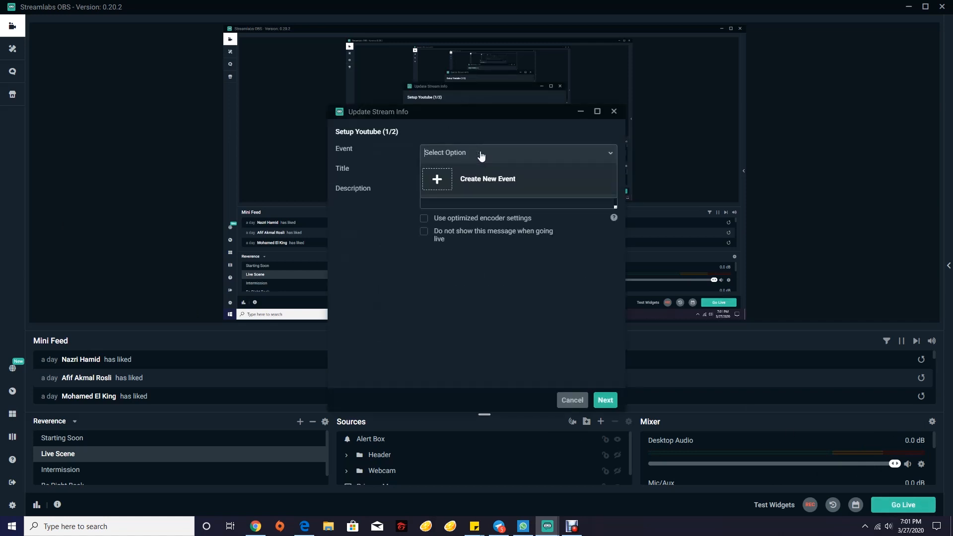
pyautogui.click(437, 179)
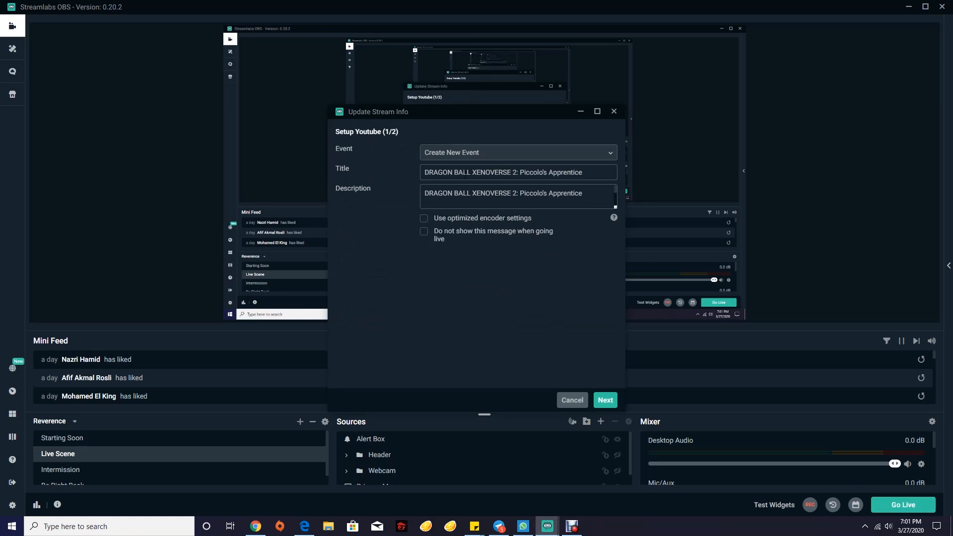
pyautogui.tripleClick(465, 175)
pyautogui.write('Test')
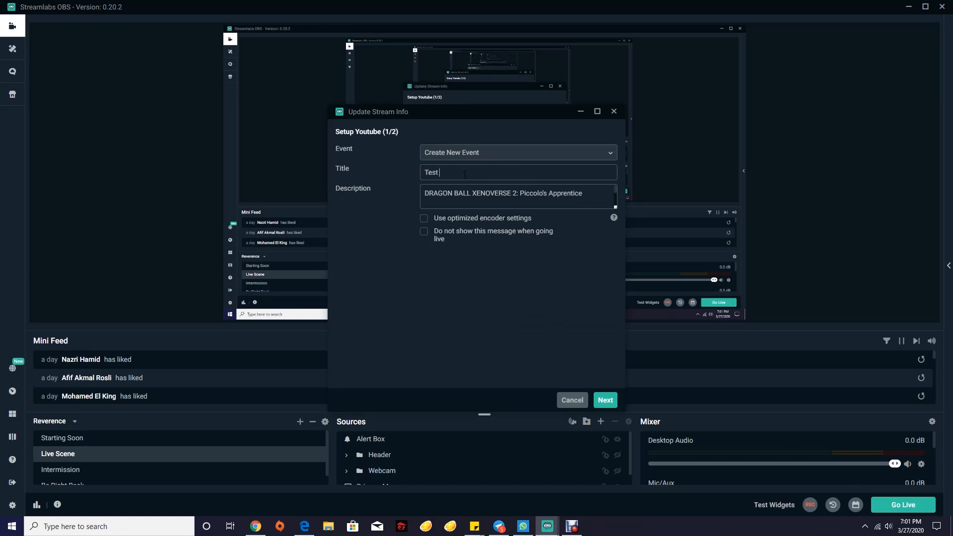
pyautogui.write(' Multistream')
pyautogui.write('2')
pyautogui.press('Left')
pyautogui.press('Left')
pyautogui.write('0')
pyautogui.press('Tab')
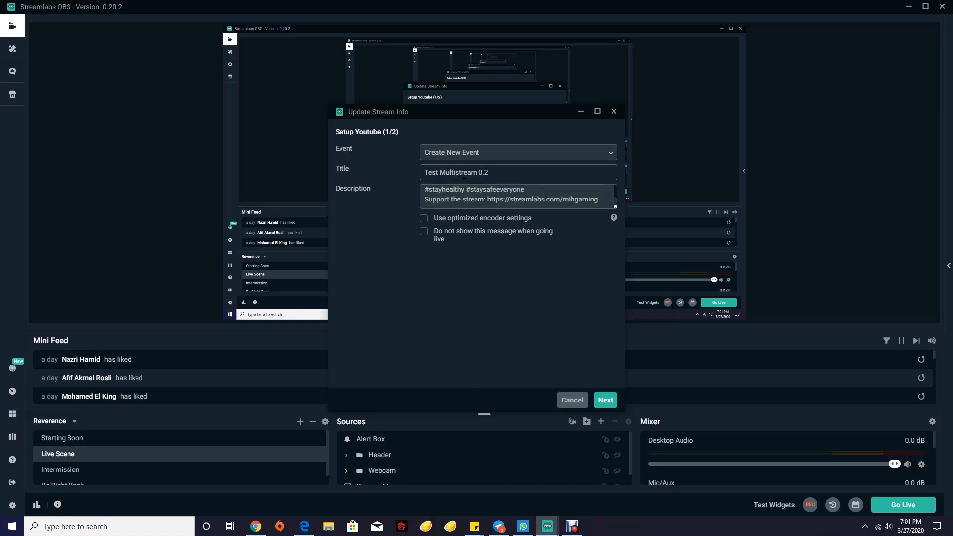
# Copy the title 'Test Multistream 0.2' into the event description and proceed to Facebook setup
pyautogui.click(456, 162)
pyautogui.tripleClick(455, 172)
pyautogui.hotkey('ctrl', 'c')
pyautogui.click(455, 189)
pyautogui.hotkey('ctrl', 'a')
pyautogui.hotkey('ctrl', 'v')
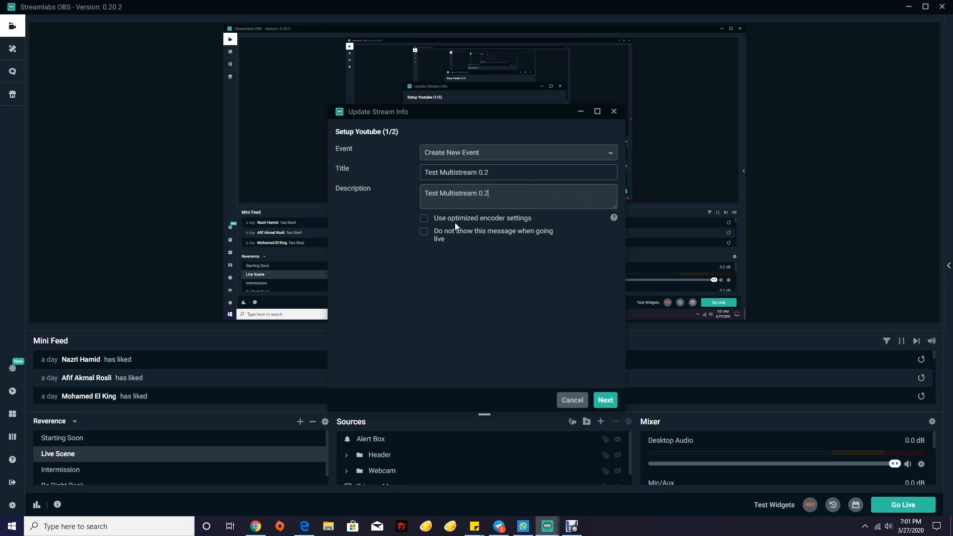
pyautogui.click(605, 402)
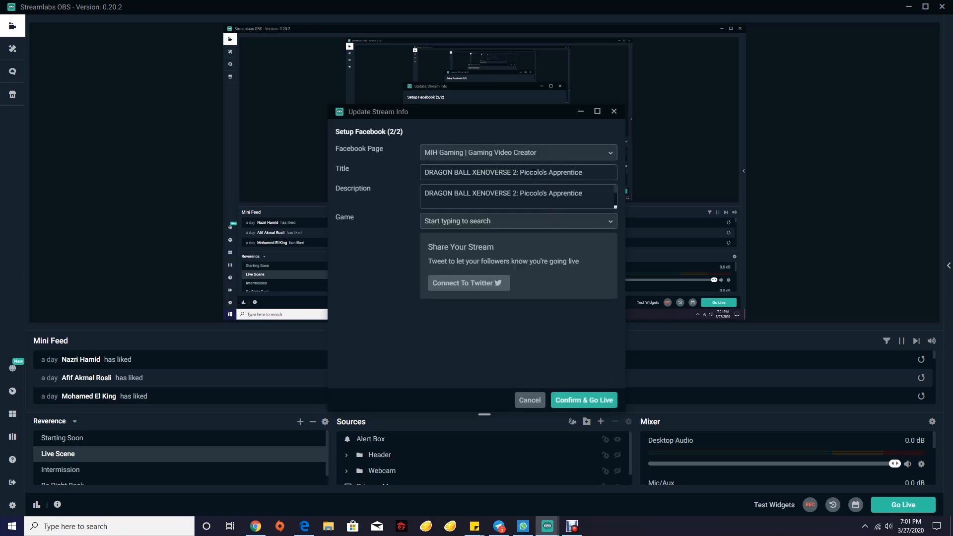
# Set the Facebook title and description to 'Test Multistream 0.2' on the gaming creator page
pyautogui.tripleClick(533, 172)
pyautogui.hotkey('ctrl', 'v')
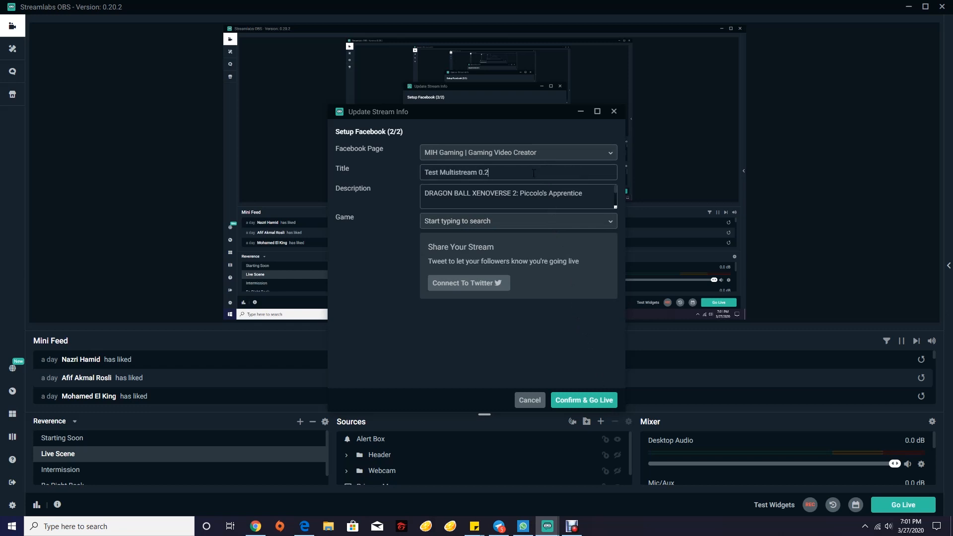
pyautogui.click(534, 158)
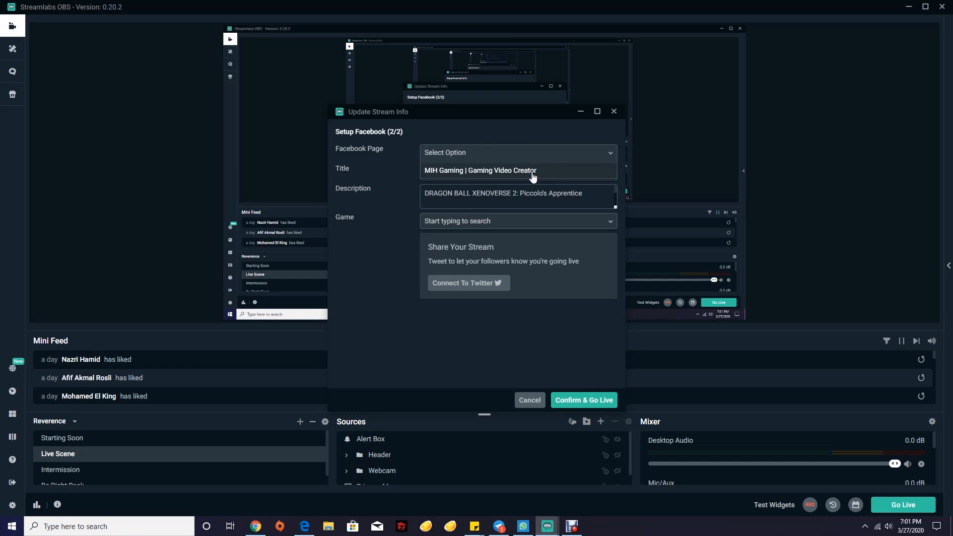
pyautogui.click(533, 174)
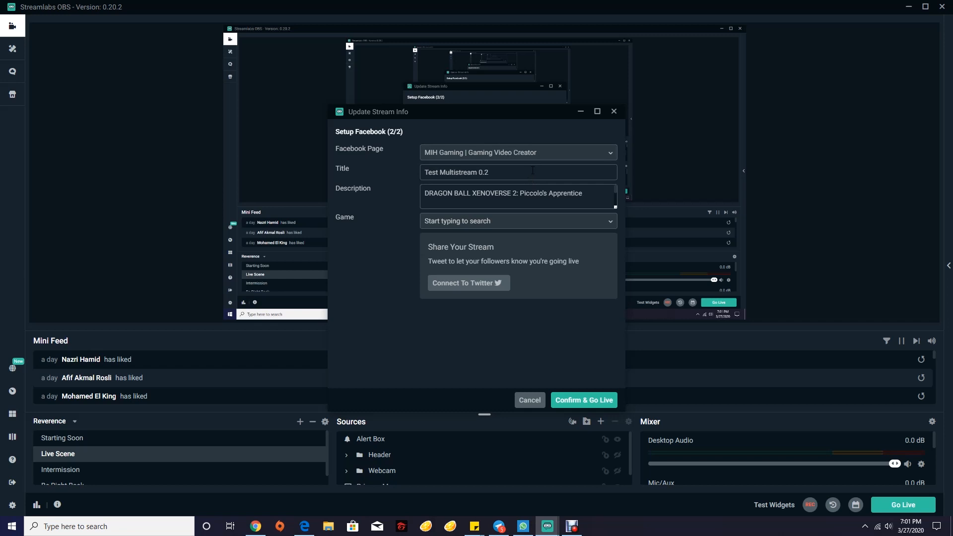
pyautogui.press('Tab')
pyautogui.hotkey('ctrl', 'a')
pyautogui.hotkey('ctrl', 'v')
# Pick FIFA 20 as the Facebook game and confirm to go live
pyautogui.click(506, 224)
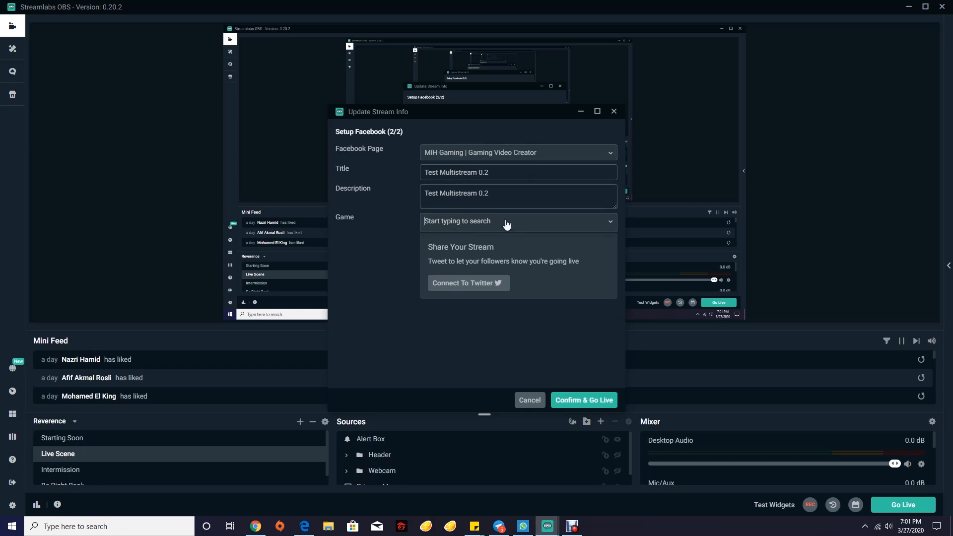
pyautogui.click(513, 330)
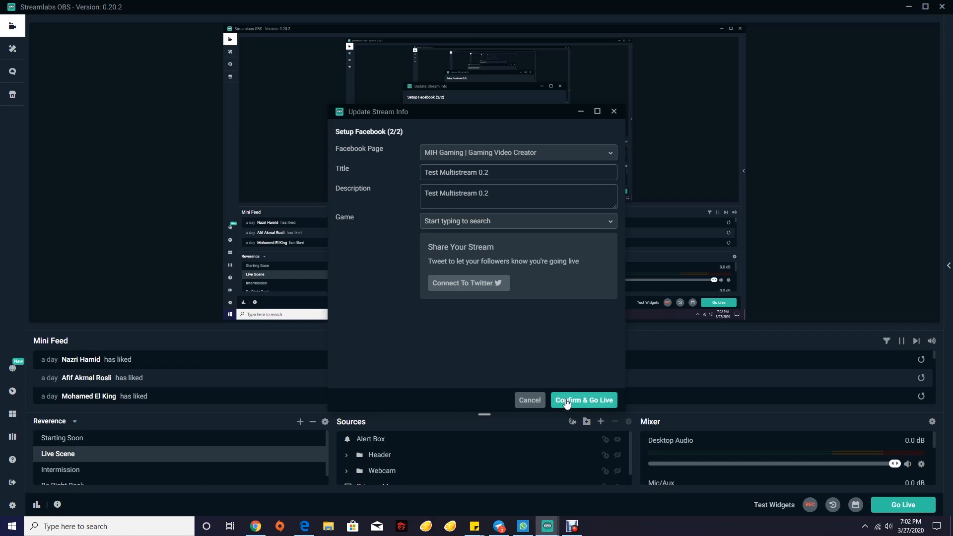
pyautogui.click(566, 403)
pyautogui.click(472, 226)
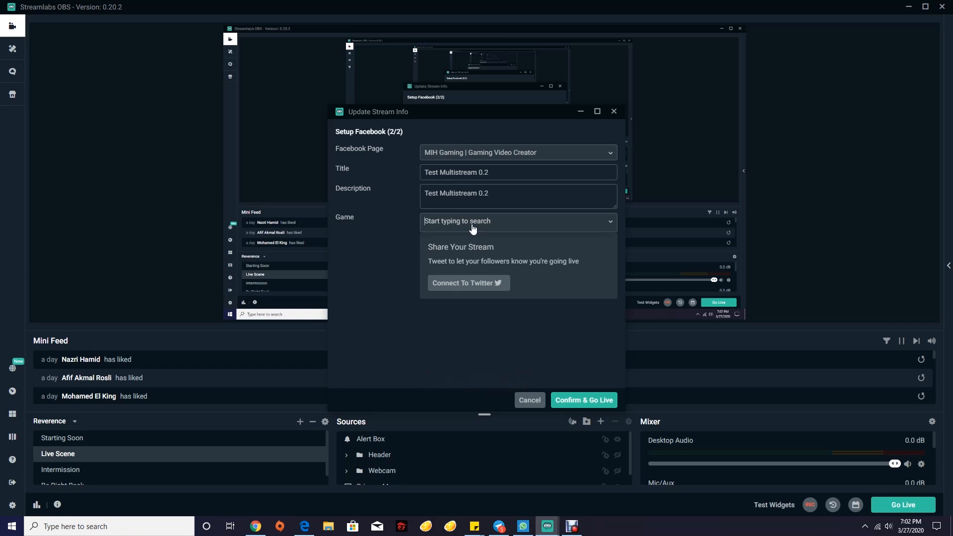
pyautogui.write('FIFA ')
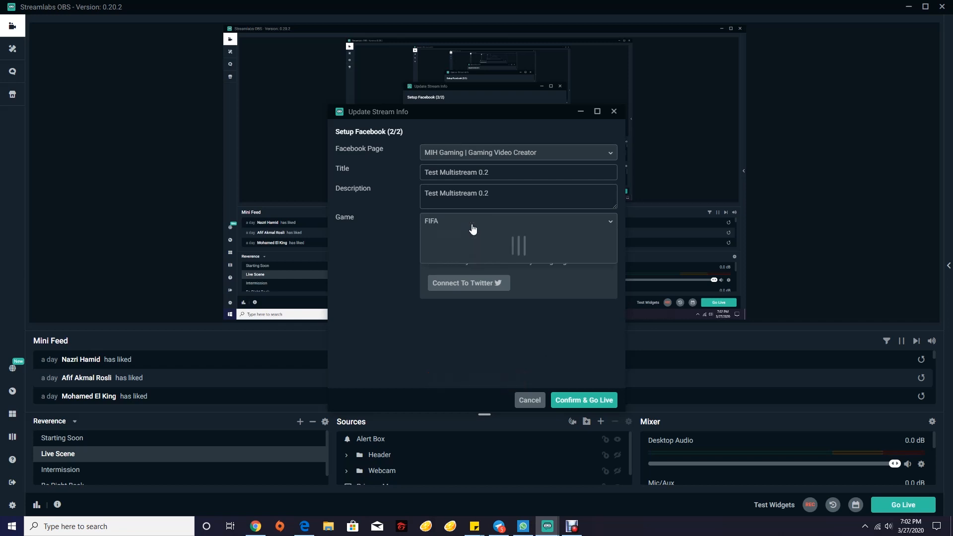
pyautogui.write('20')
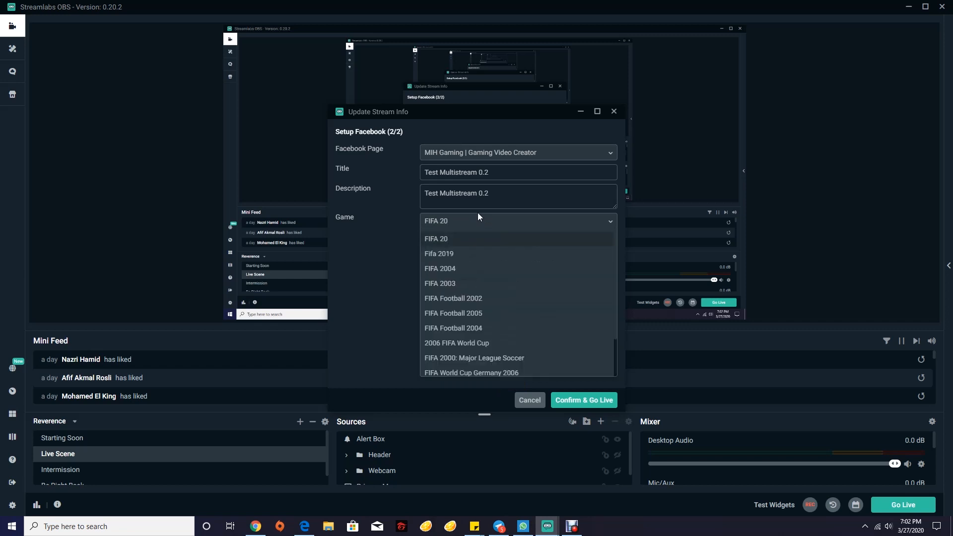
pyautogui.click(471, 241)
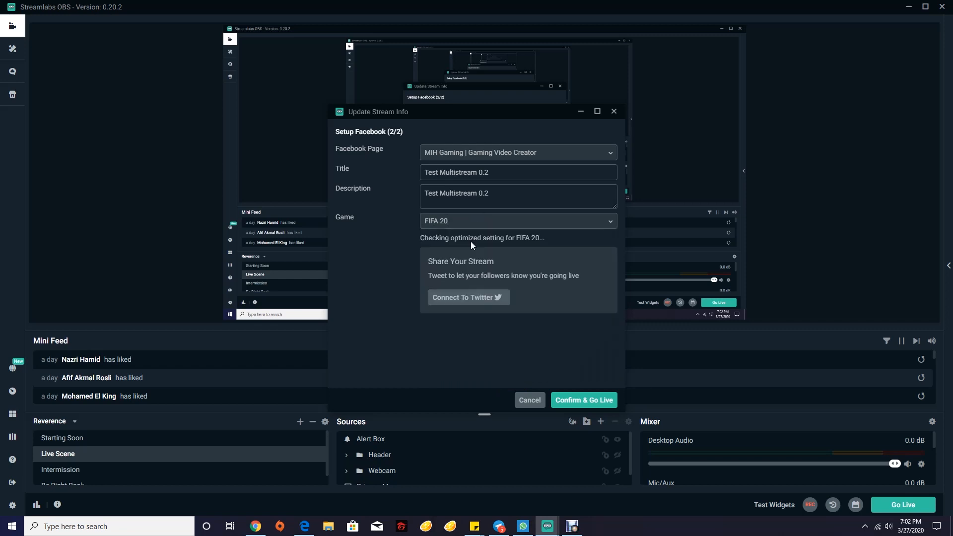
pyautogui.click(592, 400)
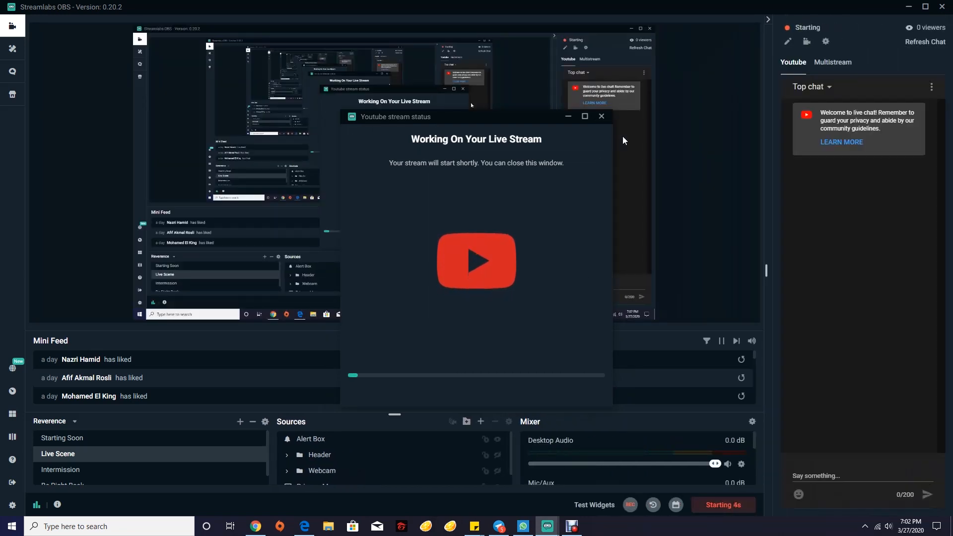
# Show the multistream chat, restore the YouTube stream status window, then switch to Chrome
pyautogui.click(839, 69)
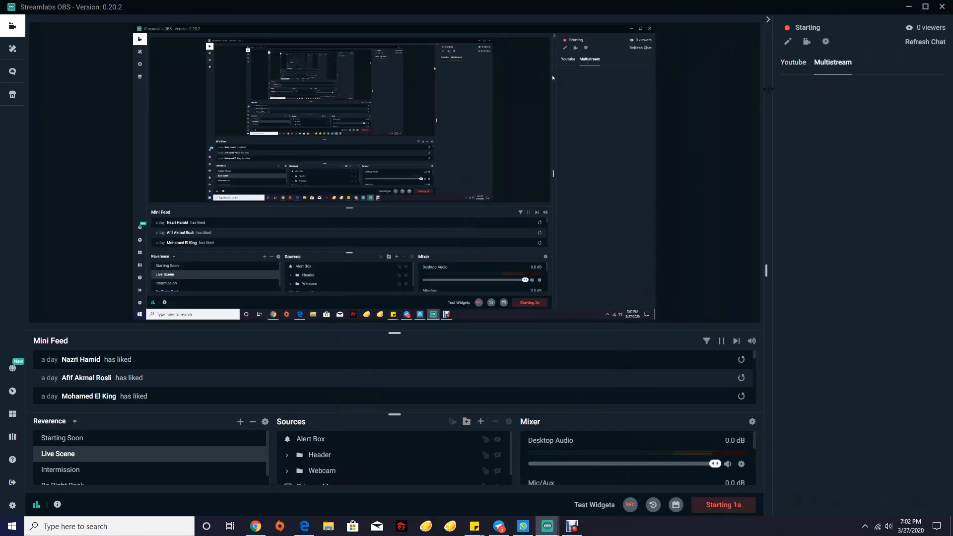
pyautogui.moveTo(547, 526)
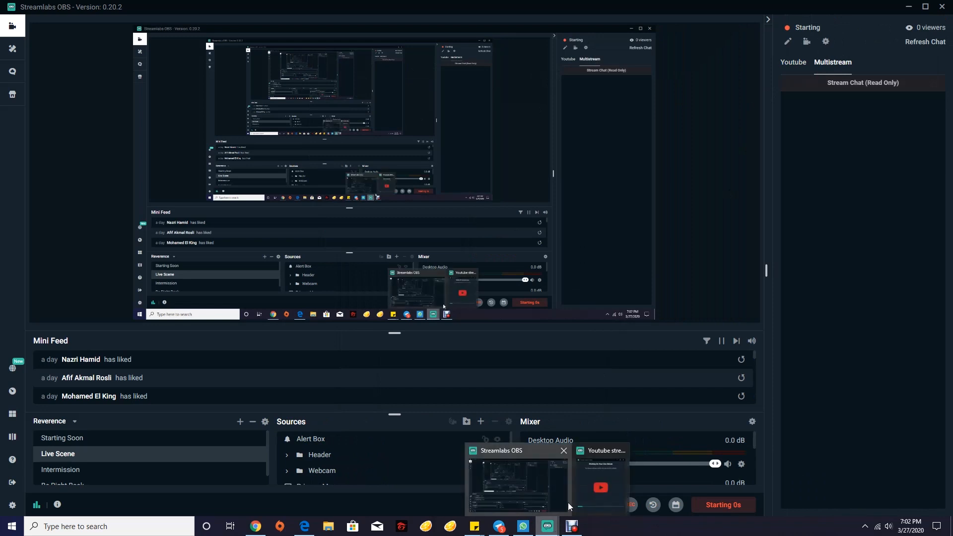
pyautogui.click(597, 481)
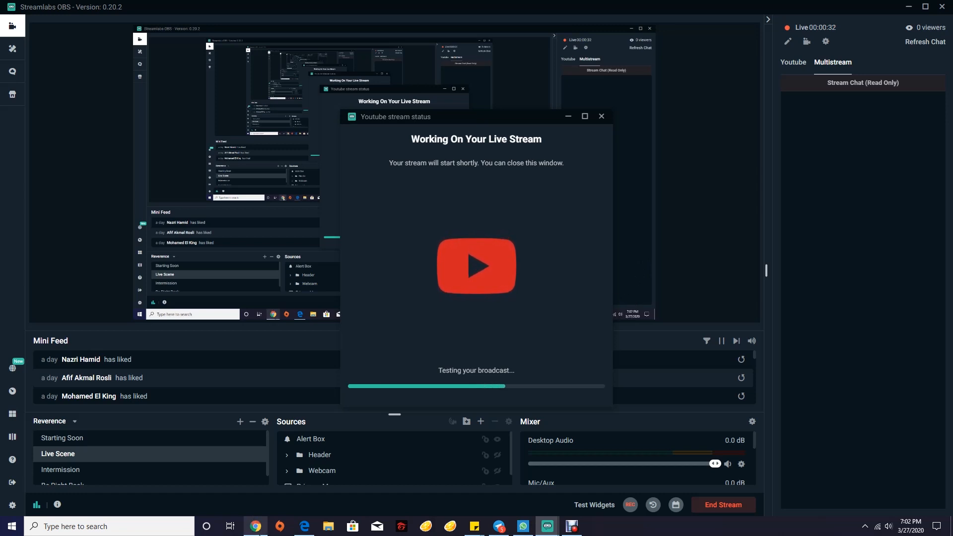
pyautogui.click(256, 527)
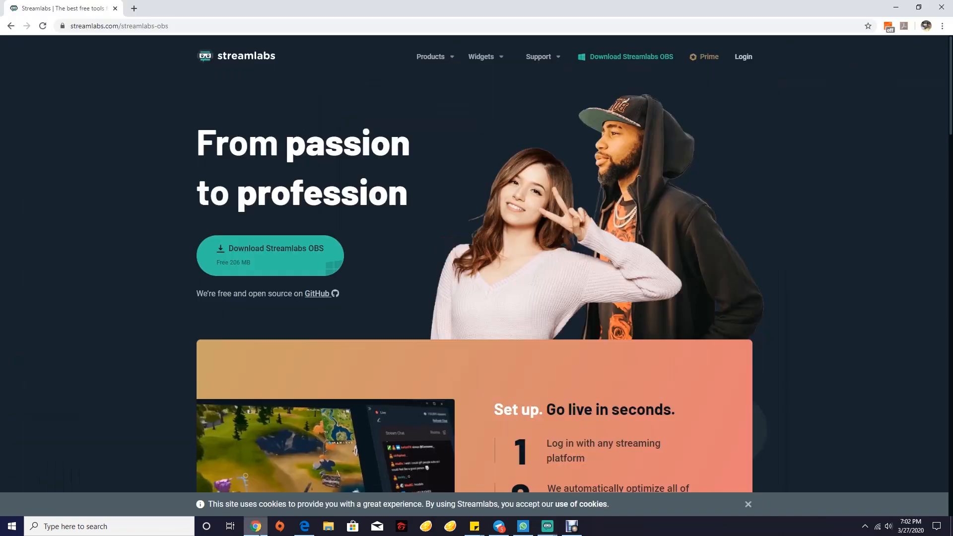
# Open facebook.com in a new tab and expand the live 'Test Multistream 0.2' video
pyautogui.click(135, 9)
pyautogui.write('facebook.com')
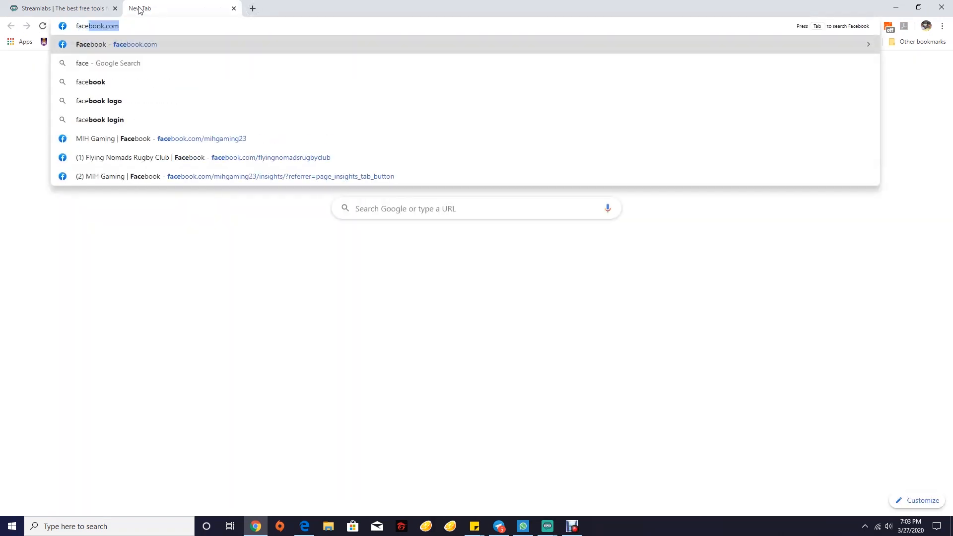
pyautogui.press('Return')
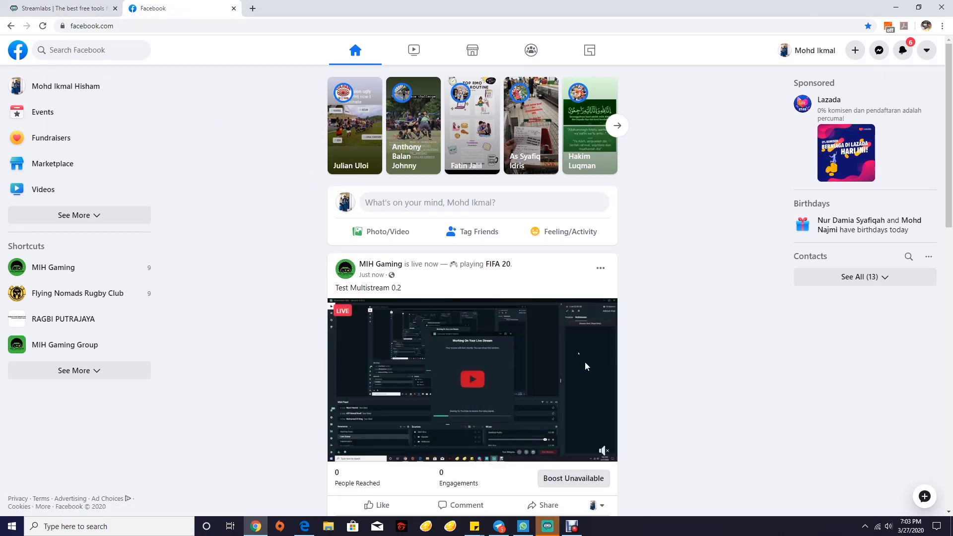
pyautogui.scroll(-2, 484, 393)
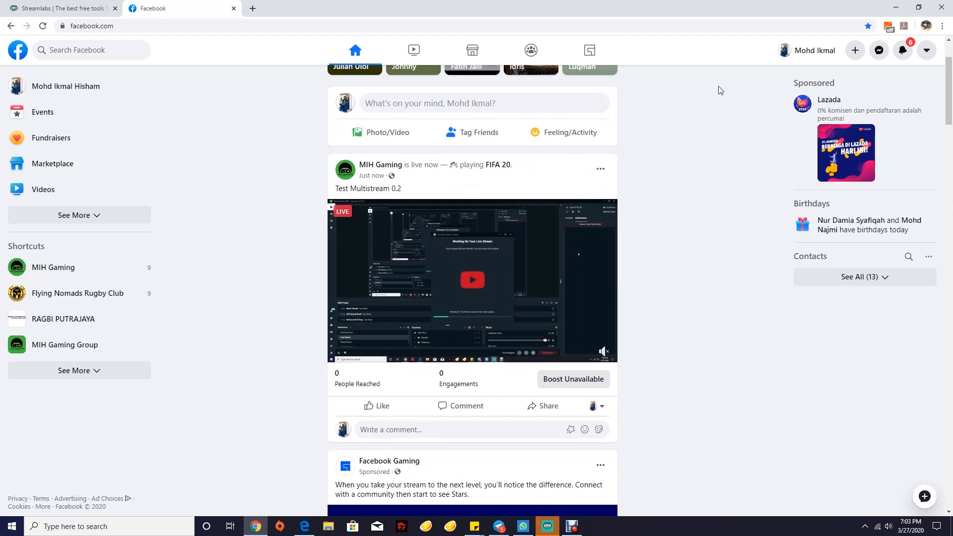
pyautogui.click(399, 268)
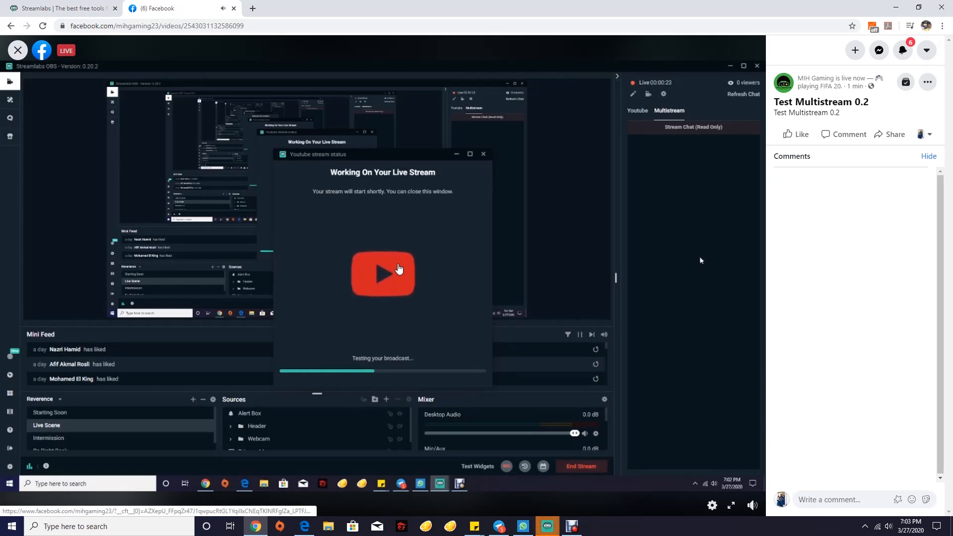
# Check Streamlabs OBS, then return to Facebook's home feed showing the live post
pyautogui.click(546, 527)
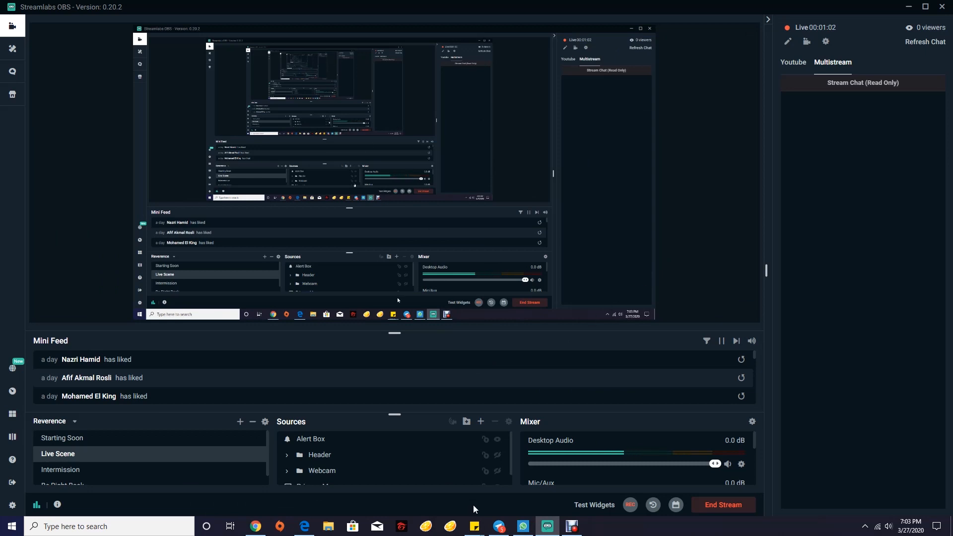
pyautogui.click(256, 526)
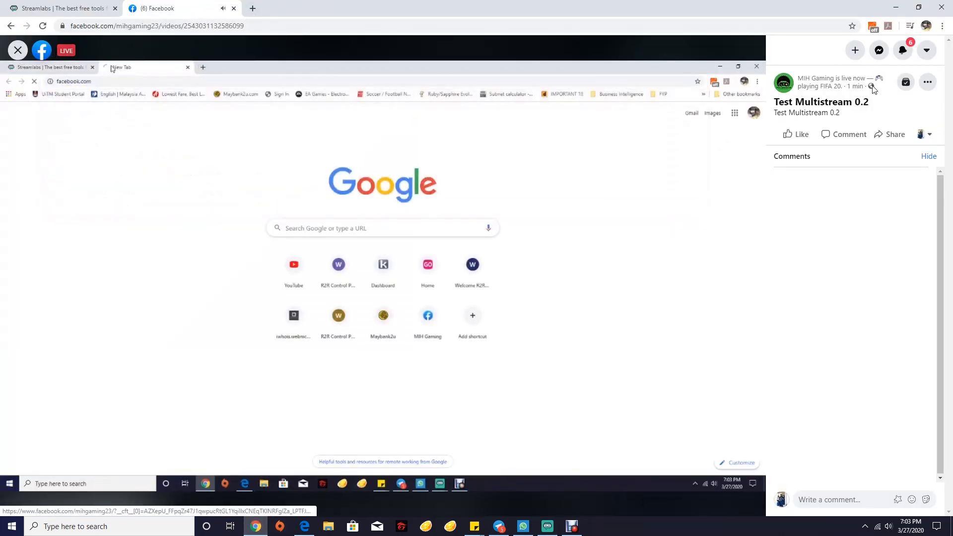
pyautogui.hotkey('alt', 'Left')
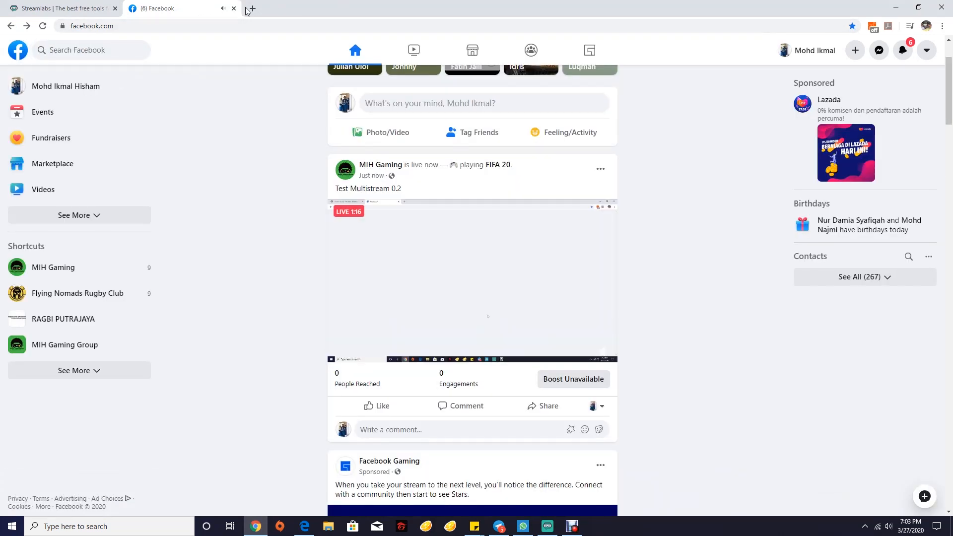